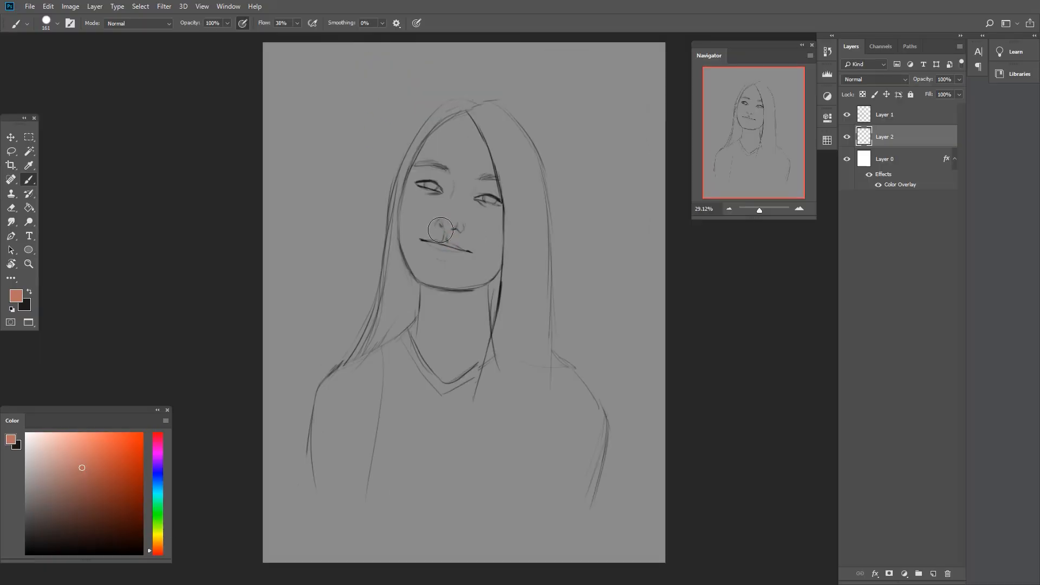
# - Finish the flat skin-toned silhouette under the sketch and add a new layer clipped to it
pyautogui.moveTo(437, 149)
pyautogui.mouseDown()
pyautogui.moveTo(404, 247)
pyautogui.moveTo(528, 465)
pyautogui.moveTo(525, 241)
pyautogui.moveTo(541, 151)
pyautogui.mouseUp()
pyautogui.click(933, 573)
pyautogui.hotkey('ctrl', 'alt', 'g')
# - Paint the main mass of the long hair in dark brown on the clipped layer
pyautogui.click(64, 520)
pyautogui.moveTo(404, 293)
pyautogui.mouseDown()
pyautogui.moveTo(385, 310)
pyautogui.moveTo(459, 110)
pyautogui.mouseUp()
pyautogui.hotkey('ctrl', 'z')
pyautogui.click(398, 287)
pyautogui.moveTo(474, 114); pyautogui.dragTo(488, 433)
# - Shape the hair's edges and tapered ends with the Eraser and Brush, filling the lock down to the shoulder
pyautogui.press('e')
pyautogui.moveTo(531, 170)
pyautogui.mouseDown()
pyautogui.moveTo(528, 417)
pyautogui.moveTo(463, 515)
pyautogui.mouseUp()
pyautogui.press('b')
pyautogui.press('e')
pyautogui.moveTo(560, 301); pyautogui.dragTo(486, 496)
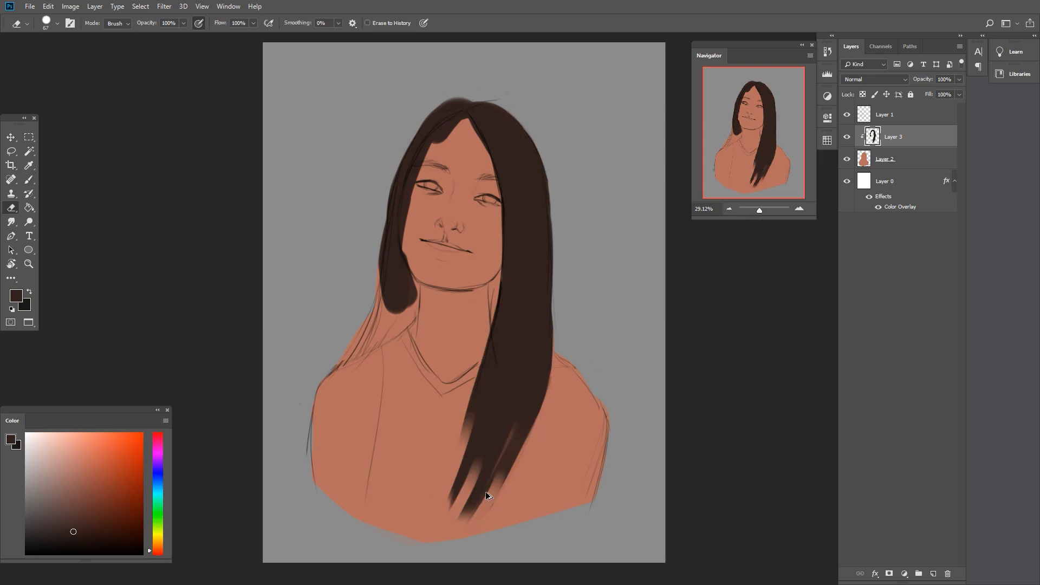
pyautogui.moveTo(462, 373); pyautogui.dragTo(460, 493)
pyautogui.moveTo(440, 145); pyautogui.dragTo(459, 125)
pyautogui.press('b')
pyautogui.moveTo(404, 287); pyautogui.dragTo(346, 361)
# - Add a clipped layer directly above Layer 2 and paint the sweater in flat mustard yellow
pyautogui.click(899, 158)
pyautogui.click(933, 574)
pyautogui.click(158, 543)
pyautogui.click(109, 470)
pyautogui.moveTo(424, 423); pyautogui.dragTo(415, 434)
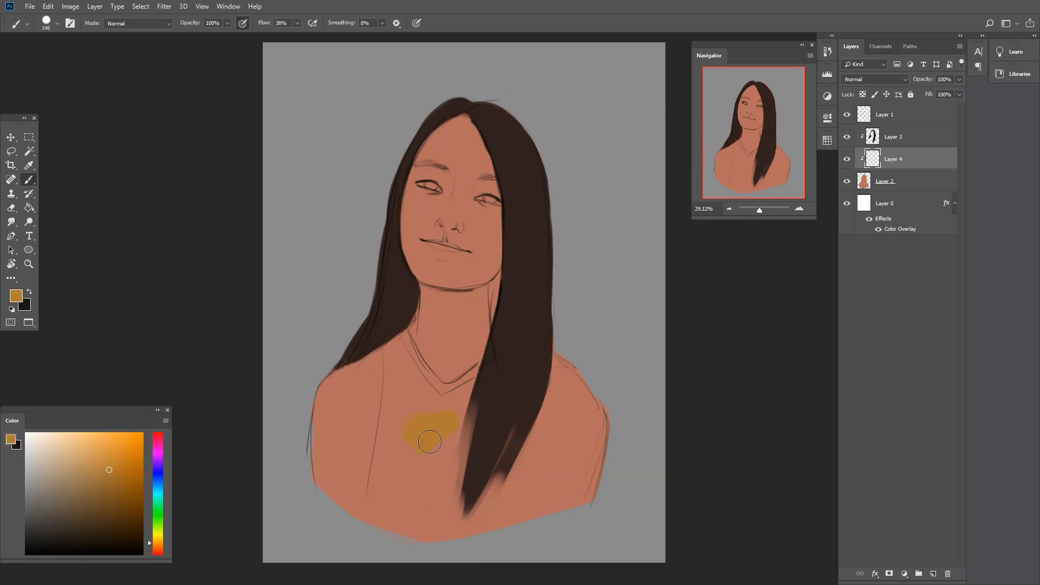
pyautogui.moveTo(422, 476); pyautogui.dragTo(350, 506)
# - On Layer 2, paint lighter peach tones over the forehead, nose, cheeks, upper lip and chin, sampling the skin colour
pyautogui.click(910, 181)
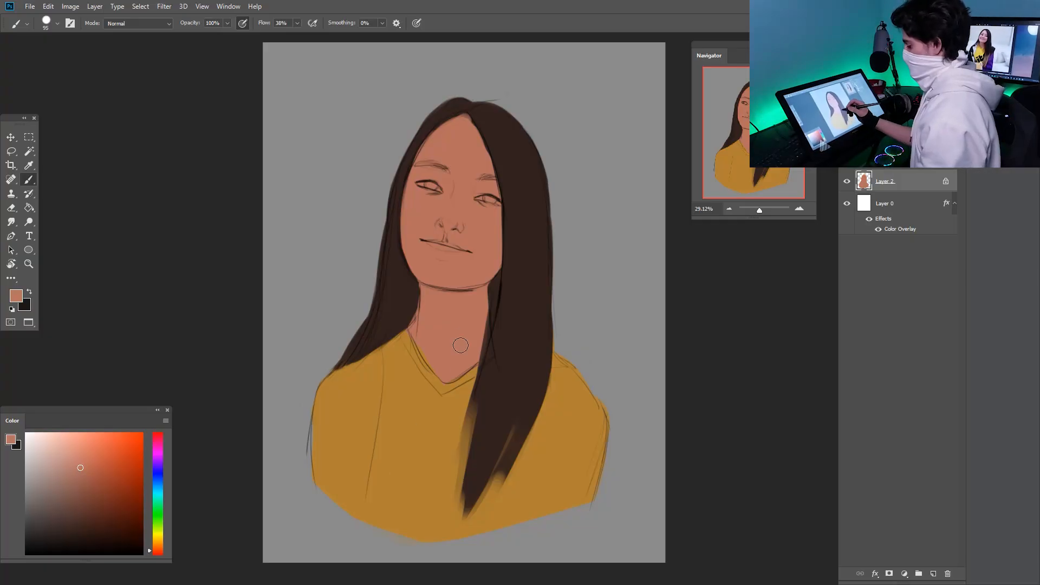
pyautogui.keyDown('alt'); pyautogui.click(493, 239); pyautogui.keyUp('alt')
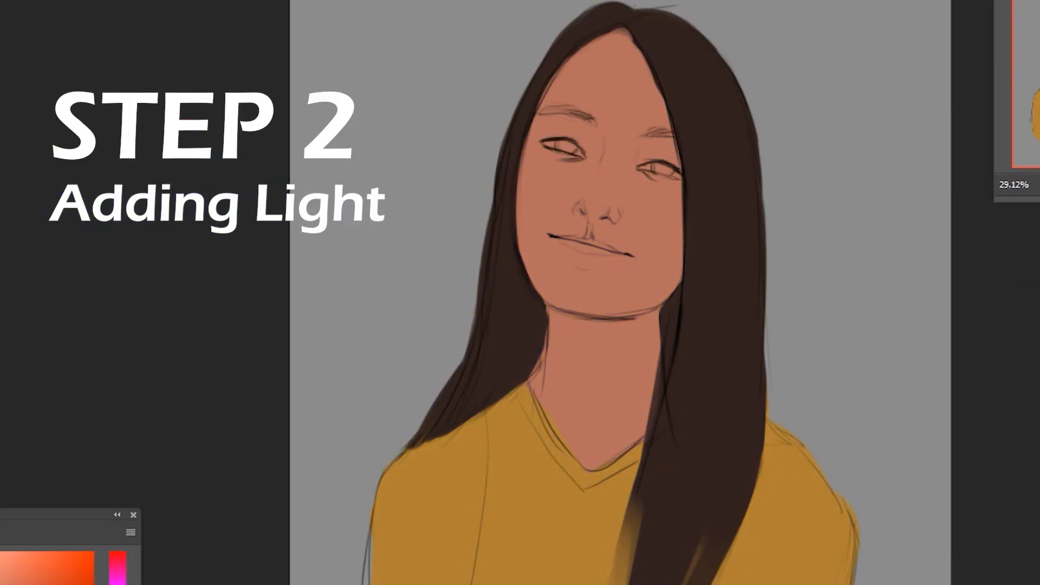
pyautogui.moveTo(467, 211); pyautogui.dragTo(455, 168)
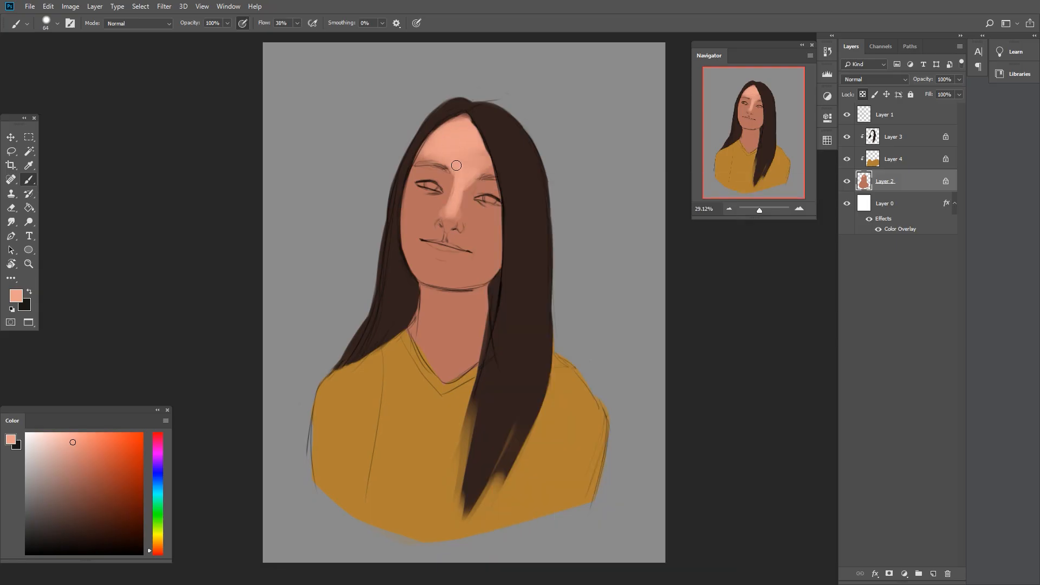
pyautogui.moveTo(596, 181); pyautogui.dragTo(558, 236)
pyautogui.moveTo(514, 263); pyautogui.dragTo(539, 266)
pyautogui.moveTo(571, 222); pyautogui.dragTo(596, 228)
pyautogui.rightClick(600, 230)
pyautogui.keyDown('alt'); pyautogui.click(569, 162); pyautogui.keyUp('alt')
pyautogui.moveTo(560, 182); pyautogui.dragTo(568, 160)
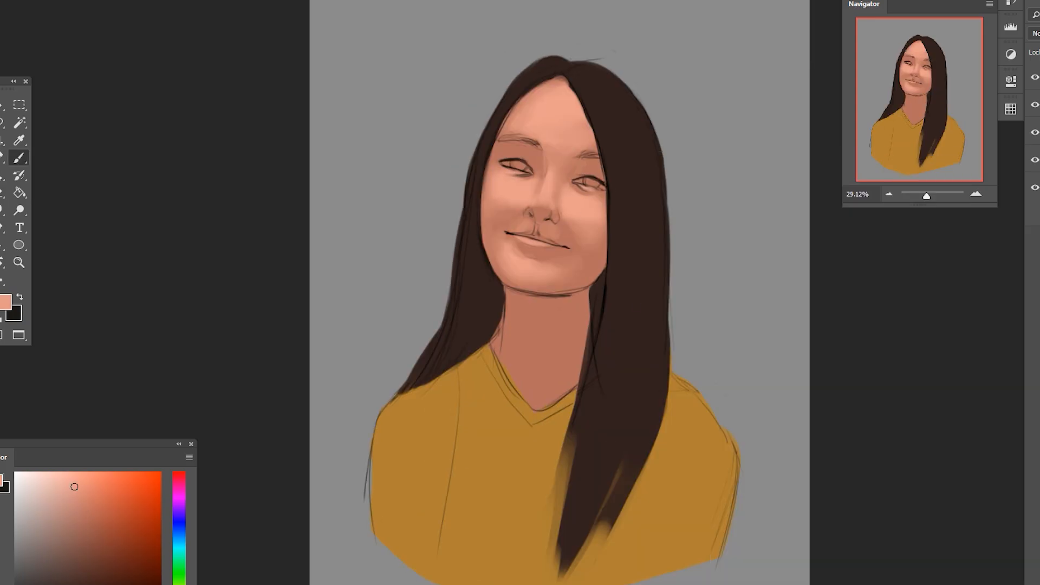
pyautogui.keyDown('alt'); pyautogui.click(577, 186); pyautogui.keyUp('alt')
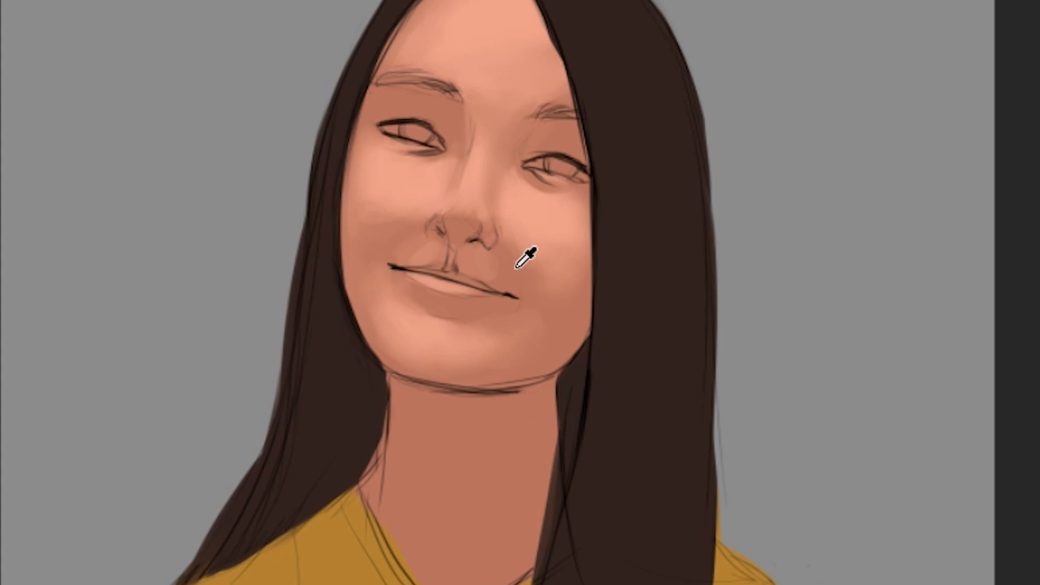
# - Try shading the jaw beside the long hair with a darker, more saturated skin tone, and undo the strokes
pyautogui.keyDown('alt'); pyautogui.click(473, 237); pyautogui.keyUp('alt')
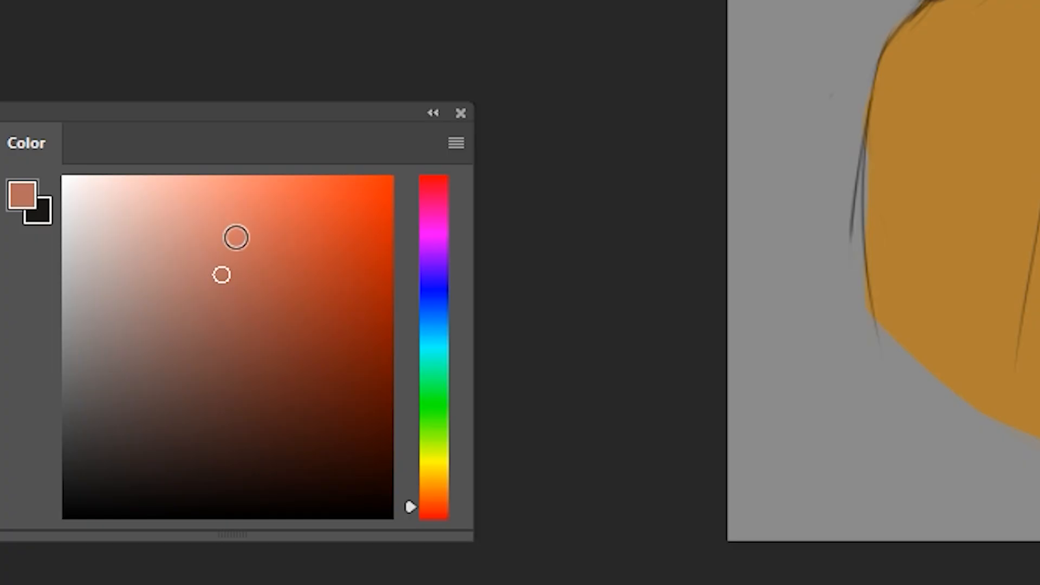
pyautogui.moveTo(225, 271); pyautogui.dragTo(225, 211)
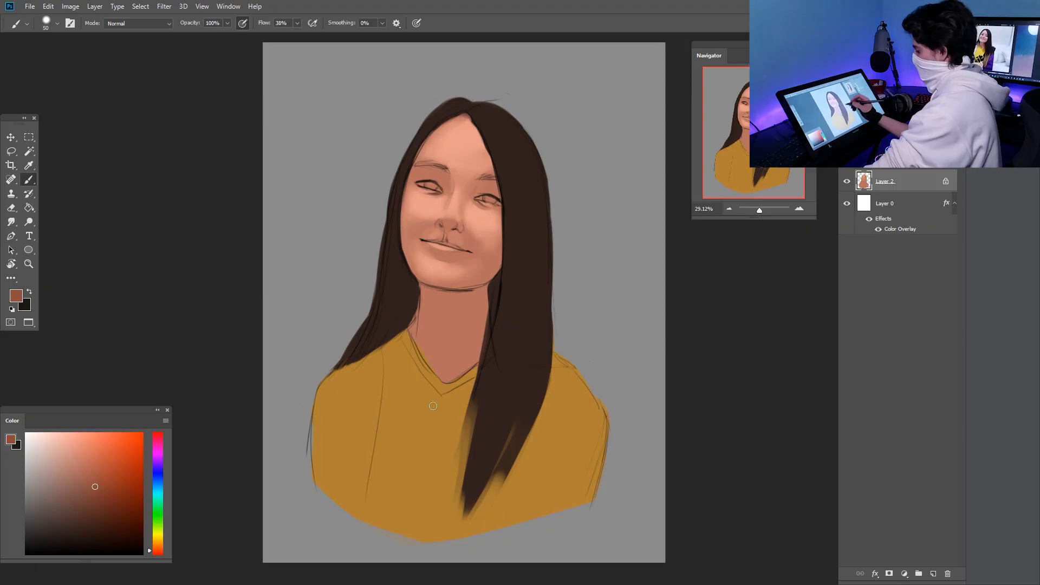
pyautogui.moveTo(543, 435); pyautogui.dragTo(576, 397)
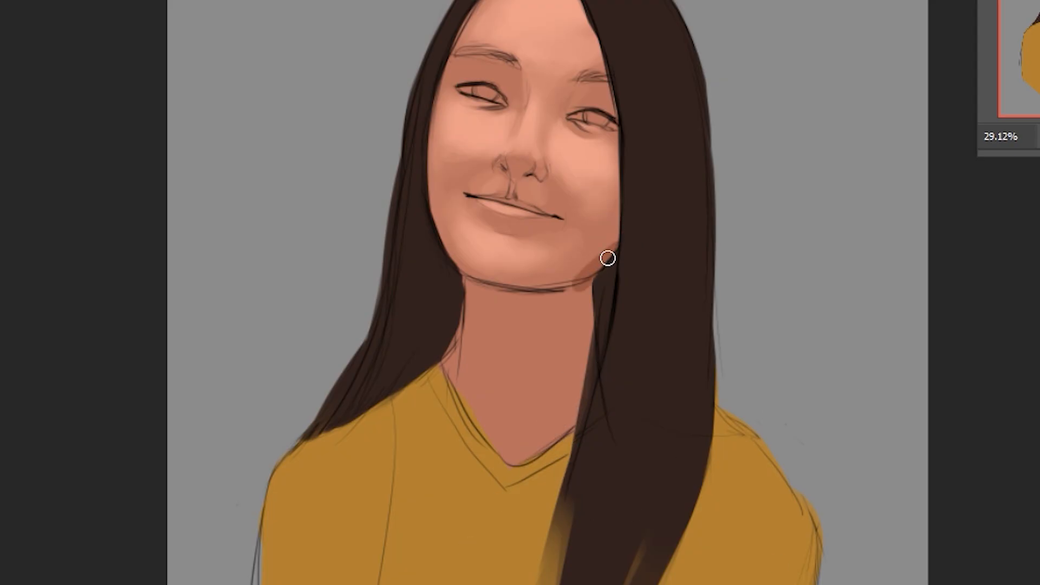
pyautogui.moveTo(608, 258); pyautogui.dragTo(553, 279)
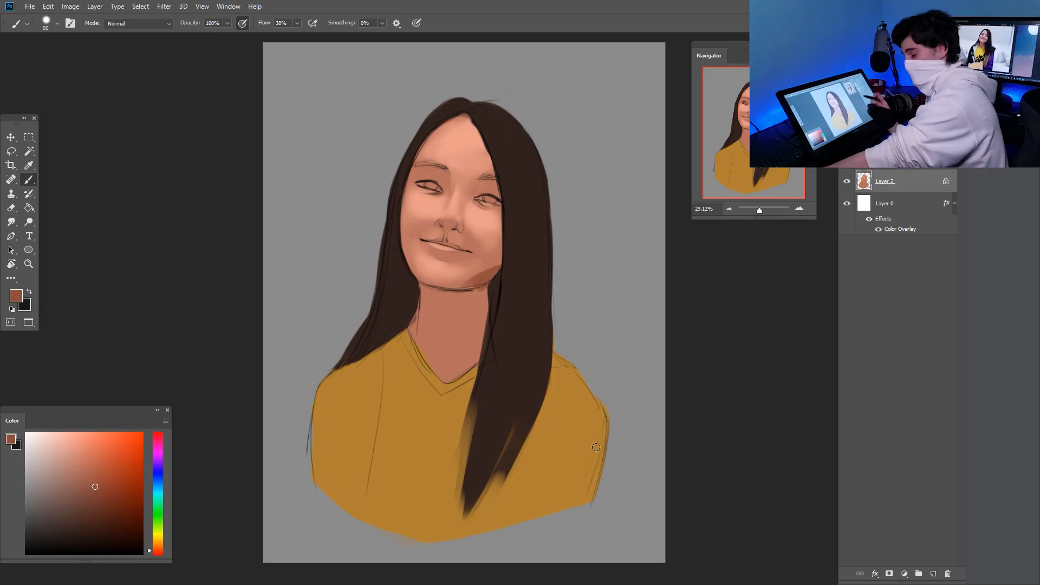
pyautogui.hotkey('ctrl', 'z')
pyautogui.hotkey('ctrl', 'z')
pyautogui.hotkey('ctrl', 'z')
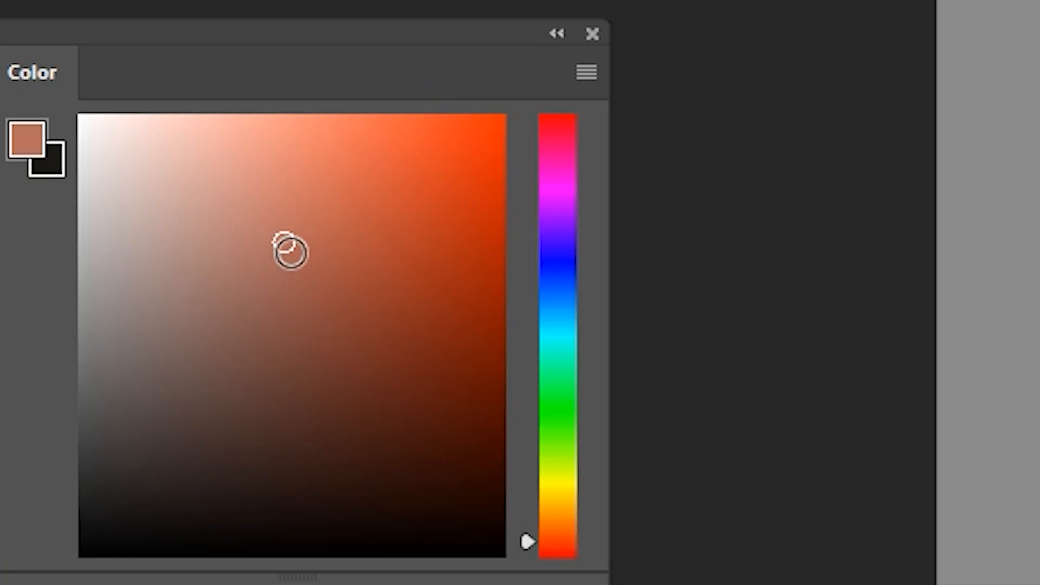
# - Choose a darker, more saturated reddish-brown and shade the neck beneath the jaw
pyautogui.moveTo(291, 250); pyautogui.dragTo(268, 342)
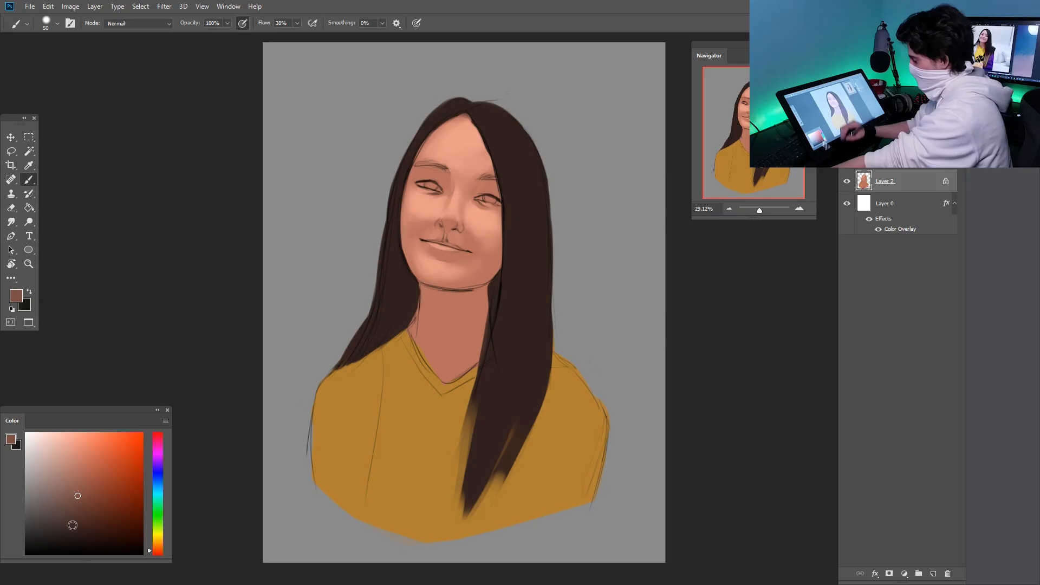
pyautogui.moveTo(584, 201); pyautogui.dragTo(537, 258)
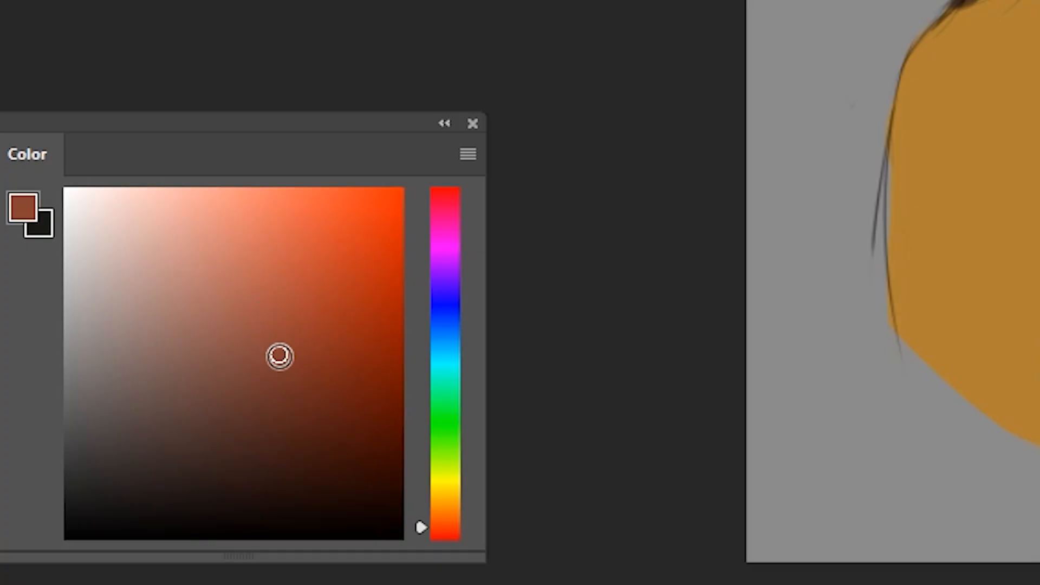
pyautogui.moveTo(278, 352); pyautogui.dragTo(242, 290)
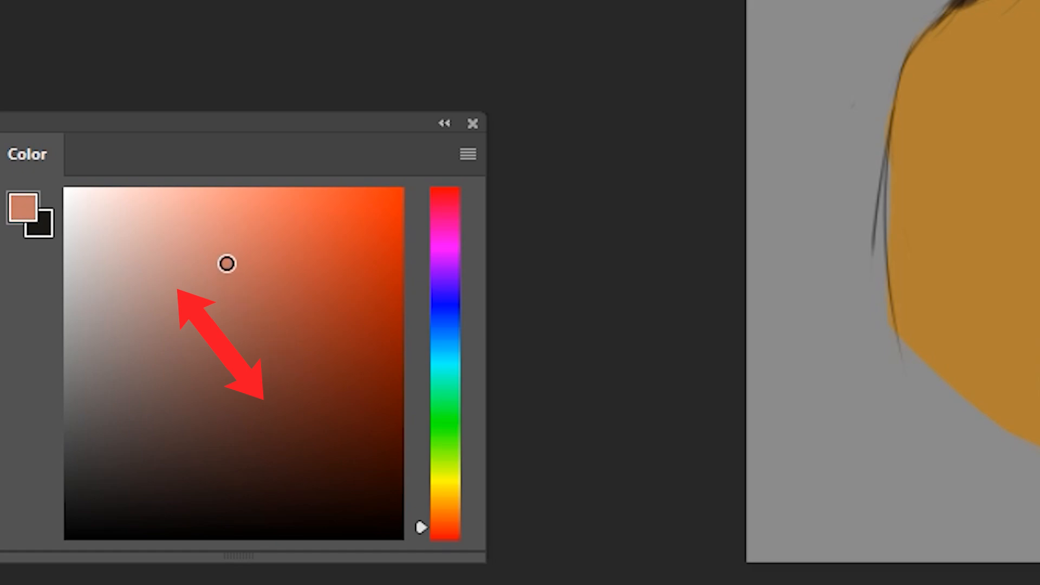
pyautogui.moveTo(476, 295); pyautogui.dragTo(485, 347)
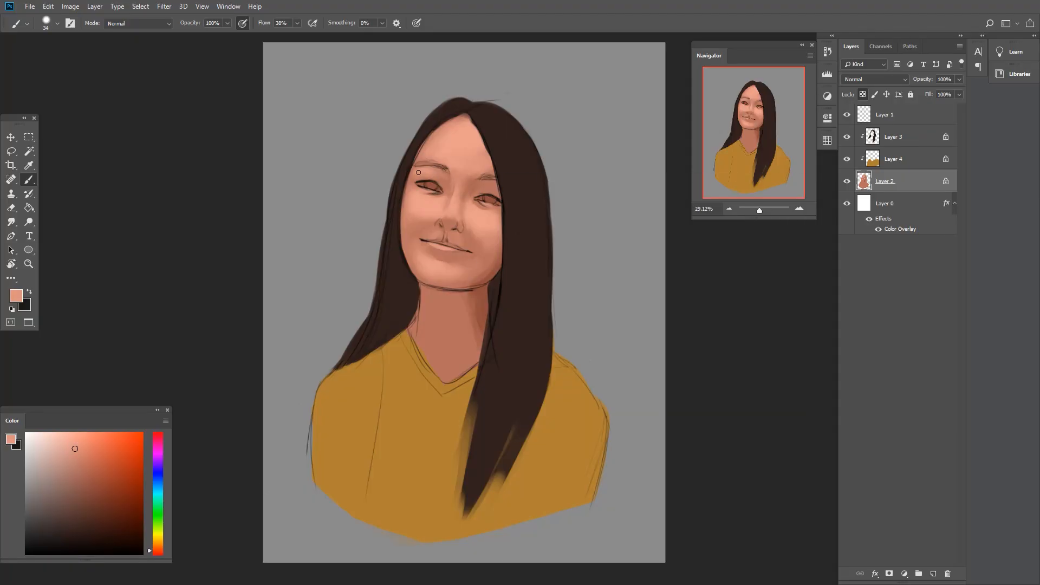
pyautogui.keyDown('alt'); pyautogui.click(482, 320); pyautogui.keyUp('alt')
pyautogui.rightClick(385, 394)
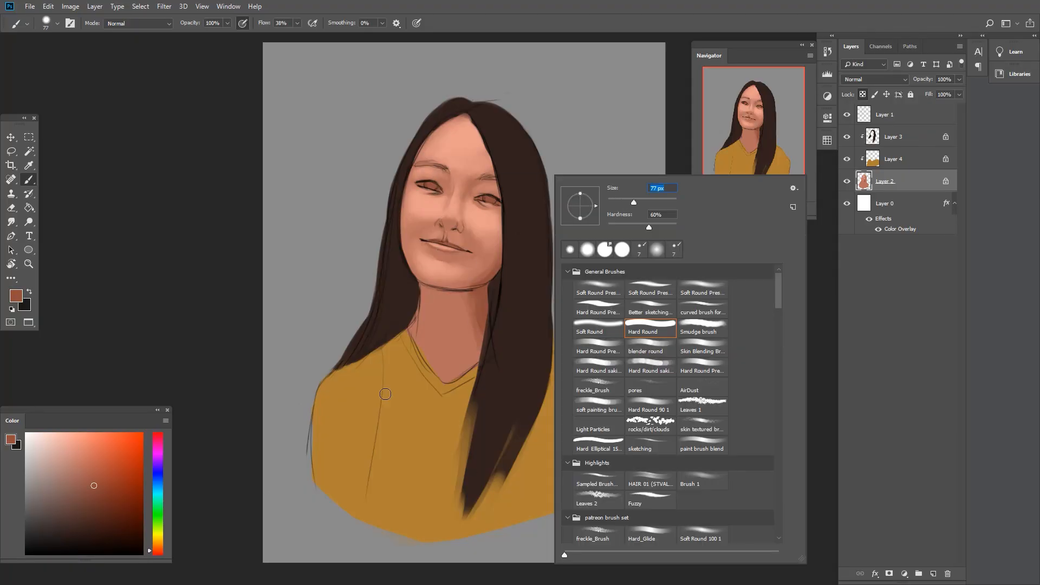
pyautogui.moveTo(433, 303); pyautogui.dragTo(449, 374)
# - Deepen the shading around the nose, mouth and neck with a smaller brush and blend it with the Smudge tool
pyautogui.rightClick(464, 233)
pyautogui.keyDown('alt'); pyautogui.click(470, 238); pyautogui.keyUp('alt')
pyautogui.moveTo(469, 235); pyautogui.dragTo(479, 247)
pyautogui.keyDown('alt'); pyautogui.click(488, 292); pyautogui.keyUp('alt')
pyautogui.click(11, 223)
pyautogui.press('b')
pyautogui.keyDown('alt'); pyautogui.click(461, 135); pyautogui.keyUp('alt')
pyautogui.keyDown('alt'); pyautogui.click(475, 248); pyautogui.keyUp('alt')
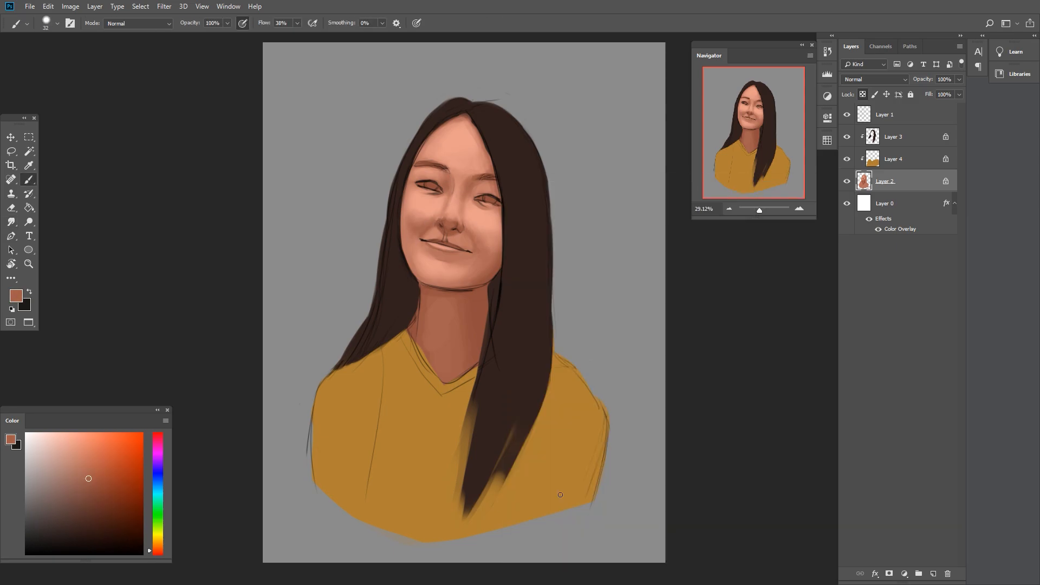
# - Blend the skin tones with the Smudge tool and refine the shading around the brow and eye
pyautogui.click(12, 222)
pyautogui.press('b')
pyautogui.rightClick(484, 172)
pyautogui.keyDown('alt'); pyautogui.click(477, 187); pyautogui.keyUp('alt')
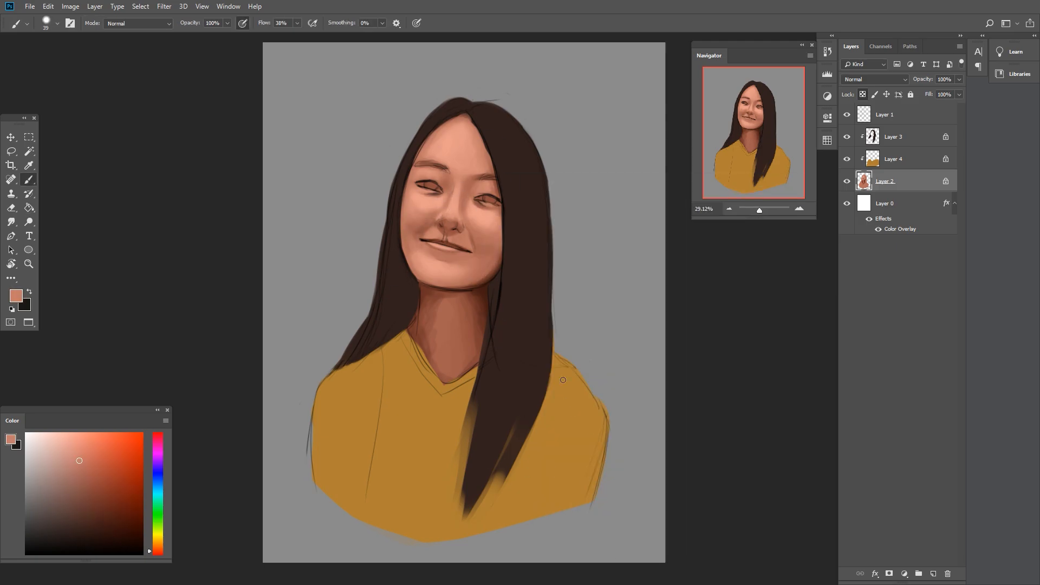
# - Pick a pale peach and paint brighter highlights on the nose and cheek
pyautogui.keyDown('alt'); pyautogui.click(430, 300); pyautogui.keyUp('alt')
pyautogui.moveTo(202, 217); pyautogui.dragTo(187, 193)
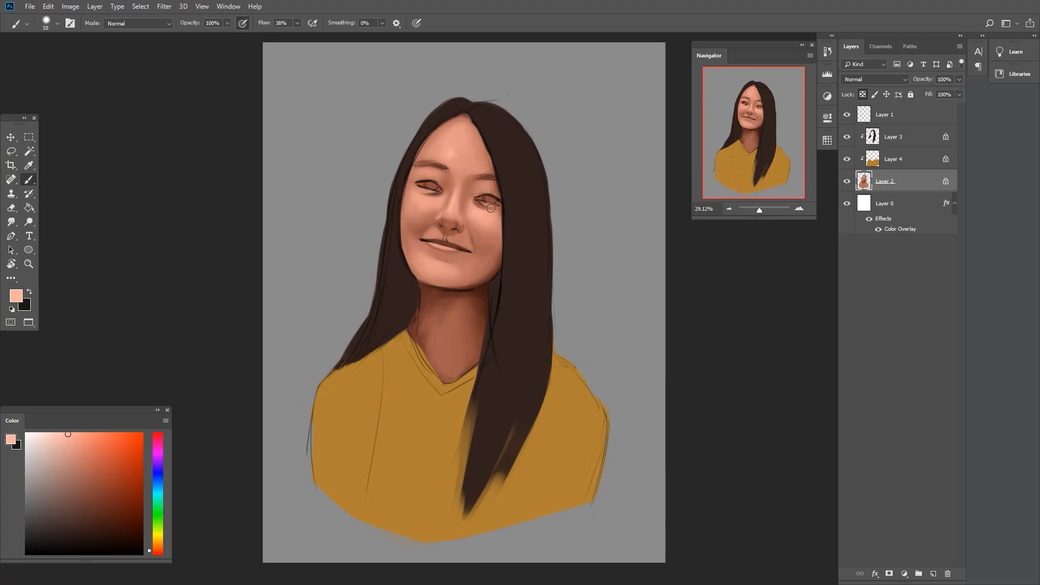
pyautogui.keyDown('alt'); pyautogui.click(460, 229); pyautogui.keyUp('alt')
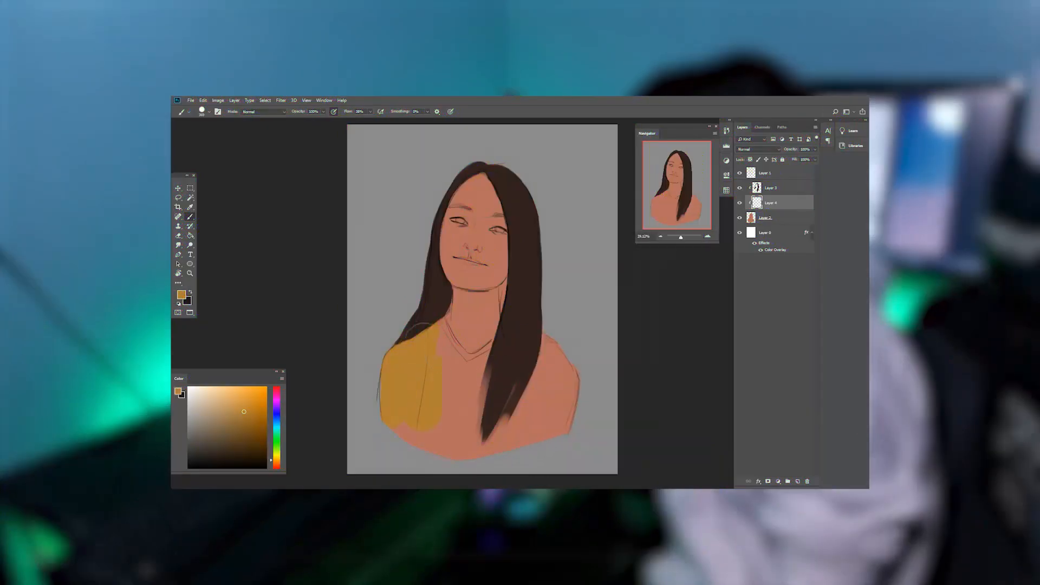
pyautogui.moveTo(423, 342); pyautogui.dragTo(558, 401)
pyautogui.click(764, 218)
pyautogui.click(770, 188)
pyautogui.keyDown('alt'); pyautogui.click(517, 374); pyautogui.keyUp('alt')
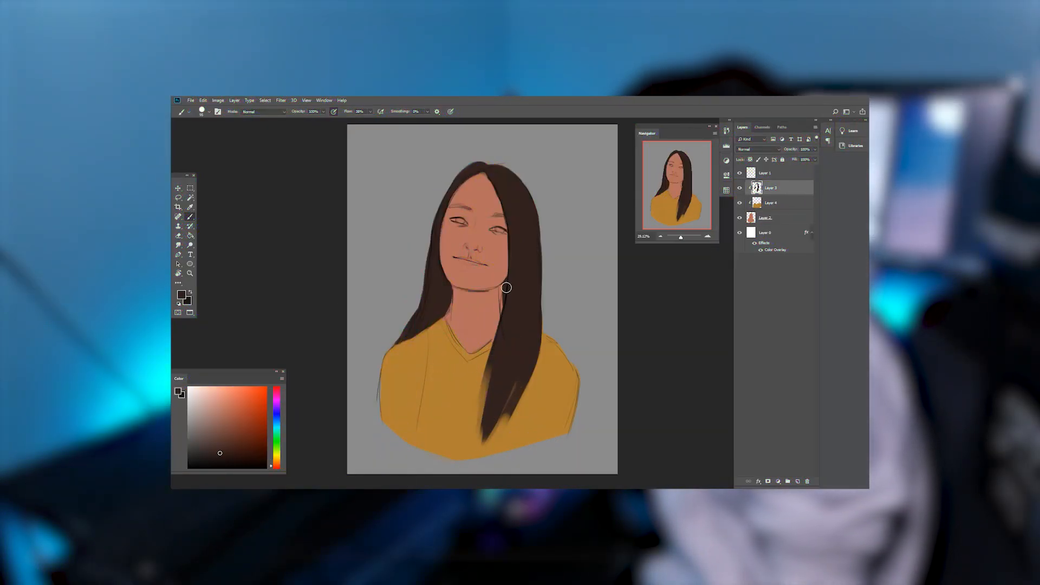
pyautogui.moveTo(506, 288); pyautogui.dragTo(502, 325)
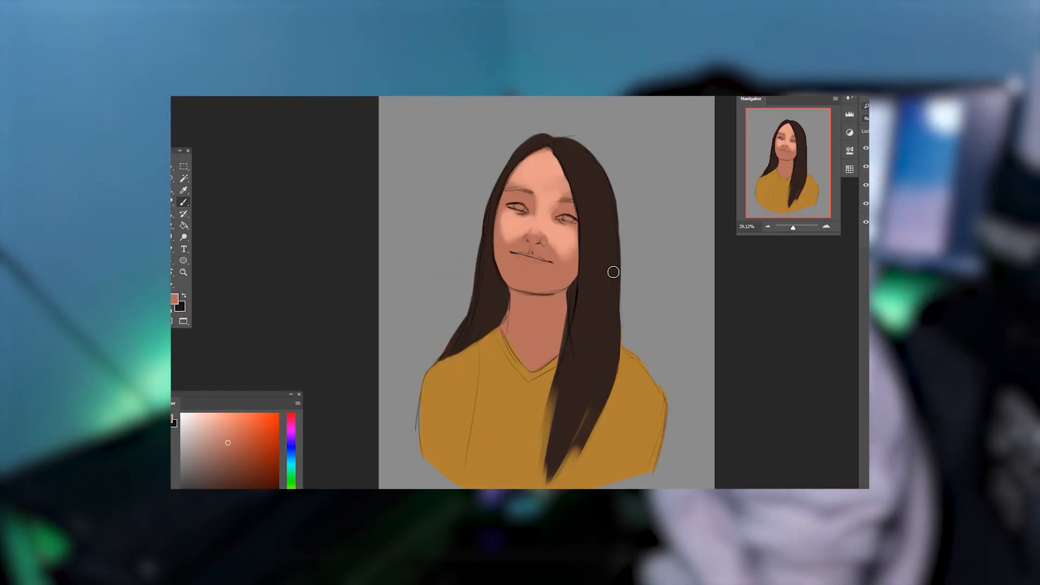
pyautogui.keyDown('alt'); pyautogui.click(552, 247); pyautogui.keyUp('alt')
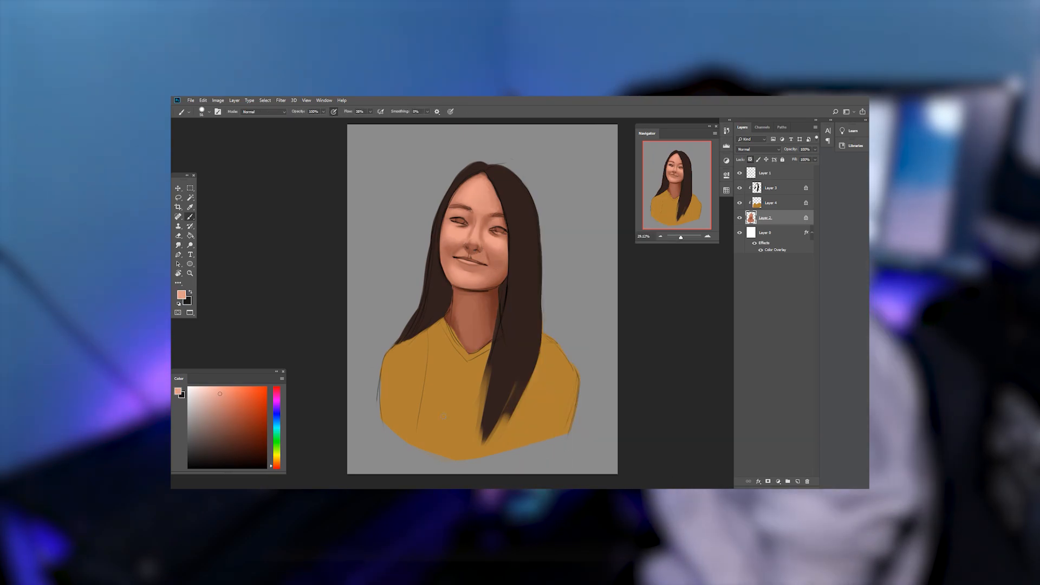
pyautogui.moveTo(497, 276); pyautogui.dragTo(482, 264)
pyautogui.keyDown('alt'); pyautogui.click(502, 271); pyautogui.keyUp('alt')
pyautogui.click(216, 388)
pyautogui.press(']')
pyautogui.press(']')
pyautogui.press(']')
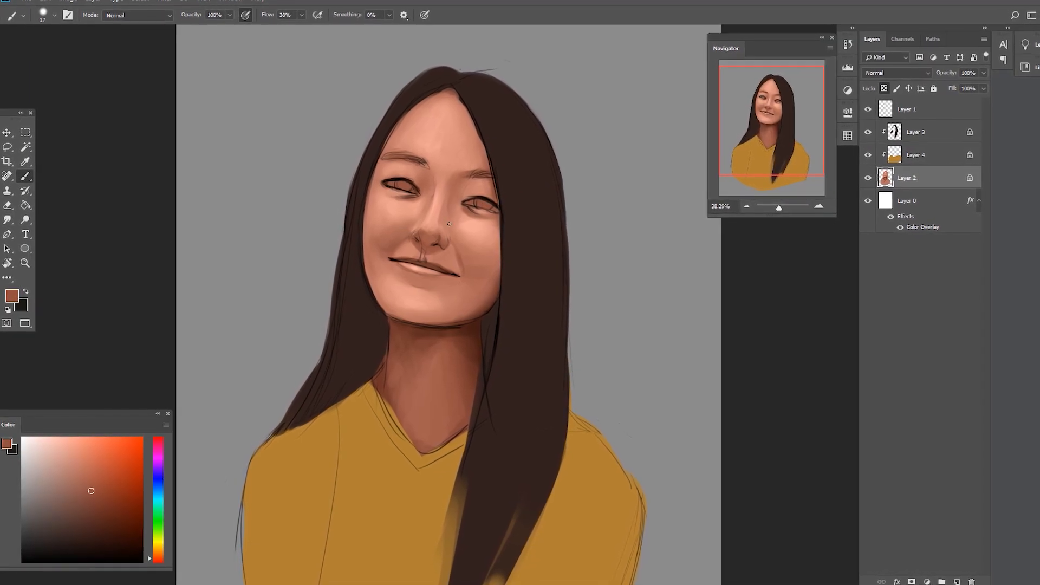
# - Paint the eyes in neutral grey and near-black tones, and sharpen the eyelids and eyebrows
pyautogui.click(28, 485)
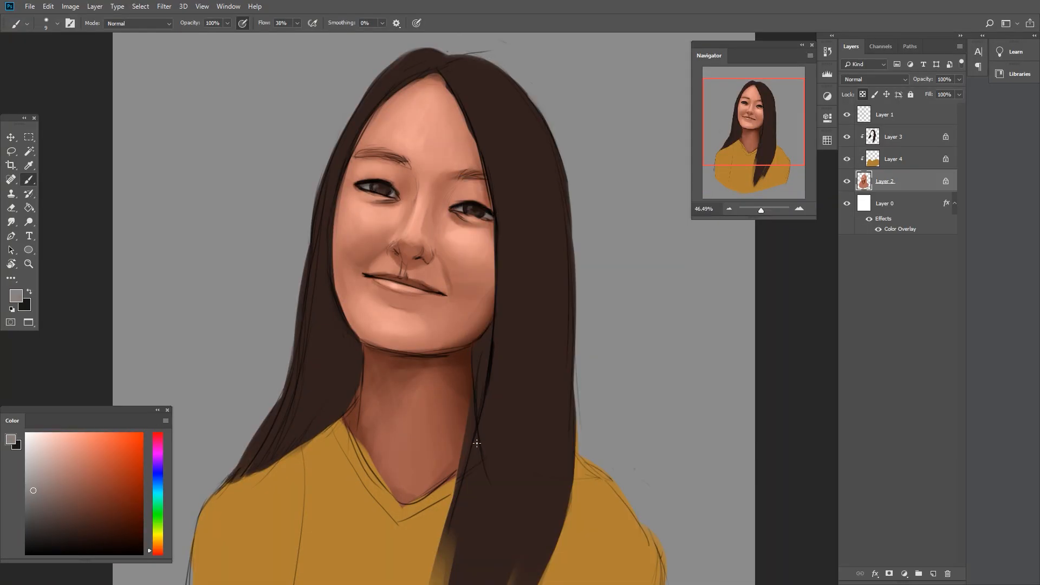
pyautogui.press('z')
pyautogui.press('b')
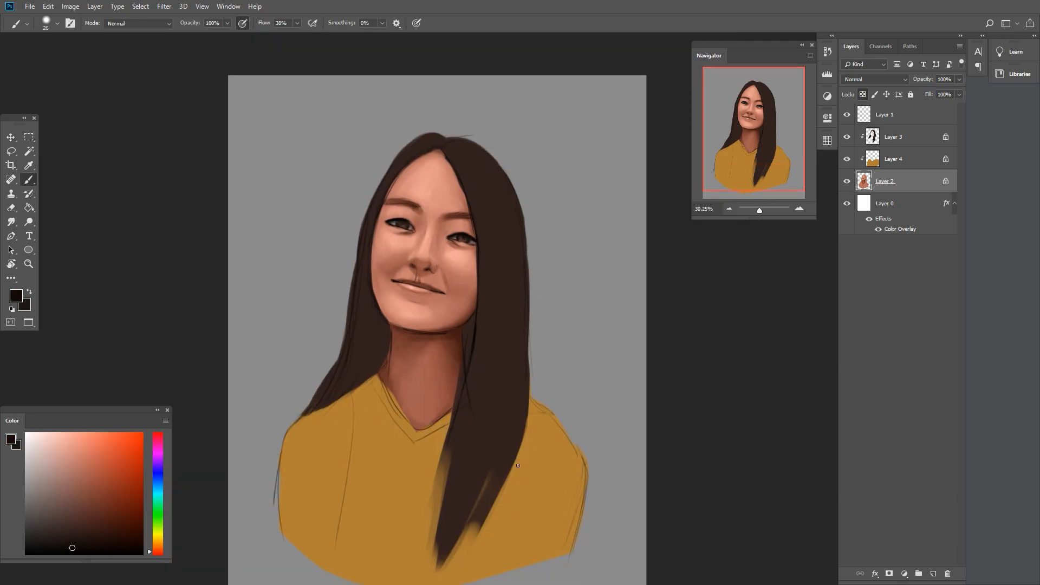
pyautogui.rightClick(387, 199)
pyautogui.press('z')
pyautogui.press('b')
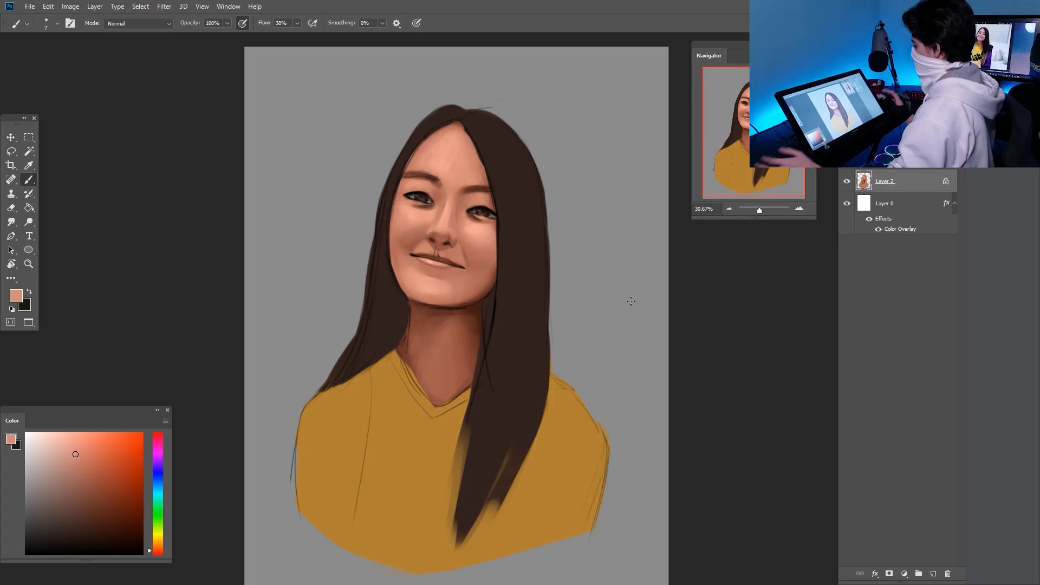
# - Switch to a large soft brush at 177 px and set its blend mode to Multiply
pyautogui.rightClick(550, 343)
pyautogui.click(632, 325)
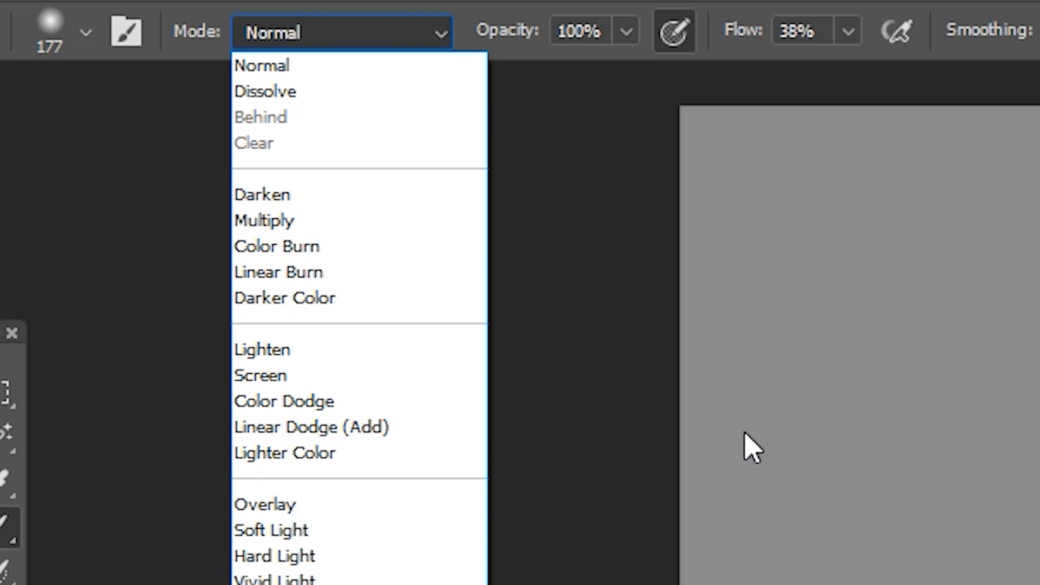
pyautogui.click(400, 220)
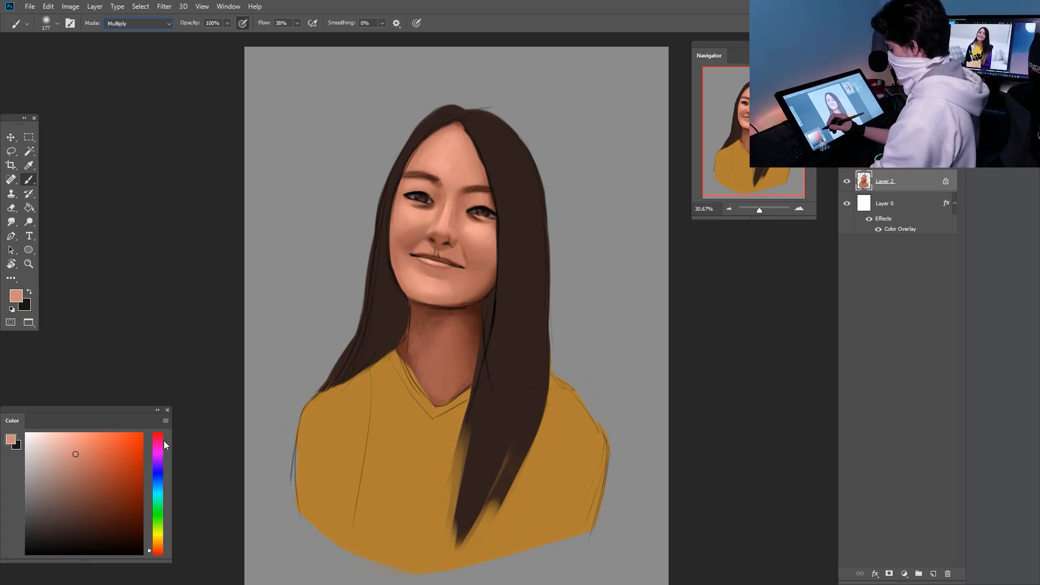
# - Choose a saturated red and tint the nose and cheeks with the brush at 124 px
pyautogui.moveTo(159, 434); pyautogui.dragTo(161, 555)
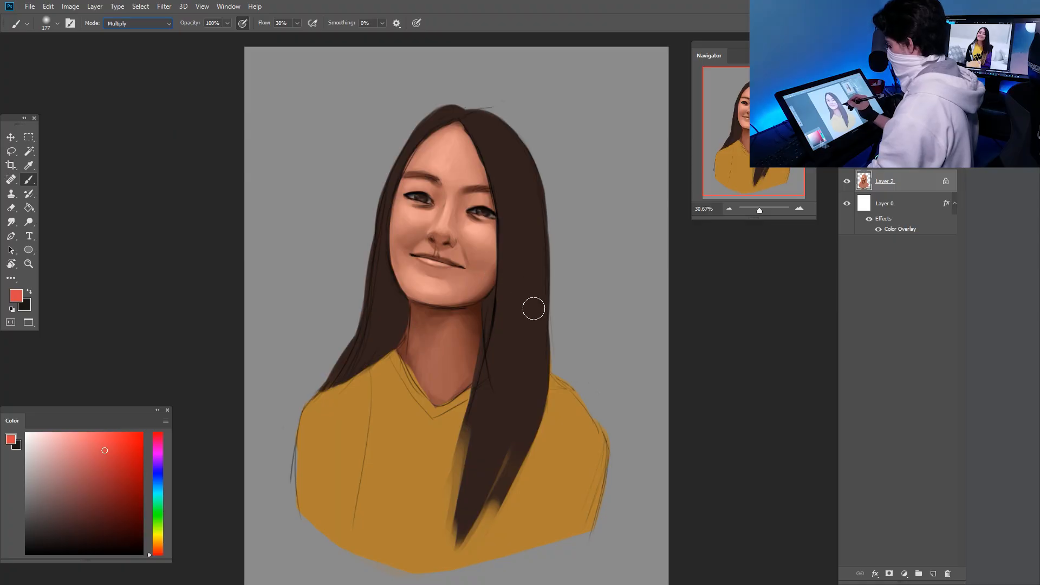
pyautogui.rightClick(534, 309)
pyautogui.moveTo(641, 204); pyautogui.dragTo(647, 203)
pyautogui.click(498, 255)
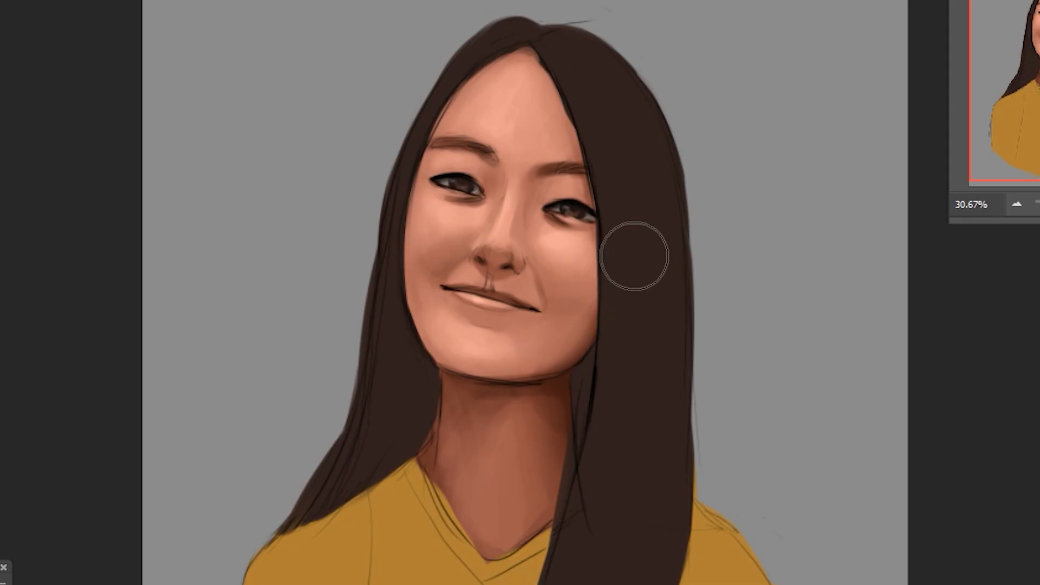
pyautogui.moveTo(463, 200); pyautogui.dragTo(463, 212)
pyautogui.moveTo(565, 232); pyautogui.dragTo(561, 225)
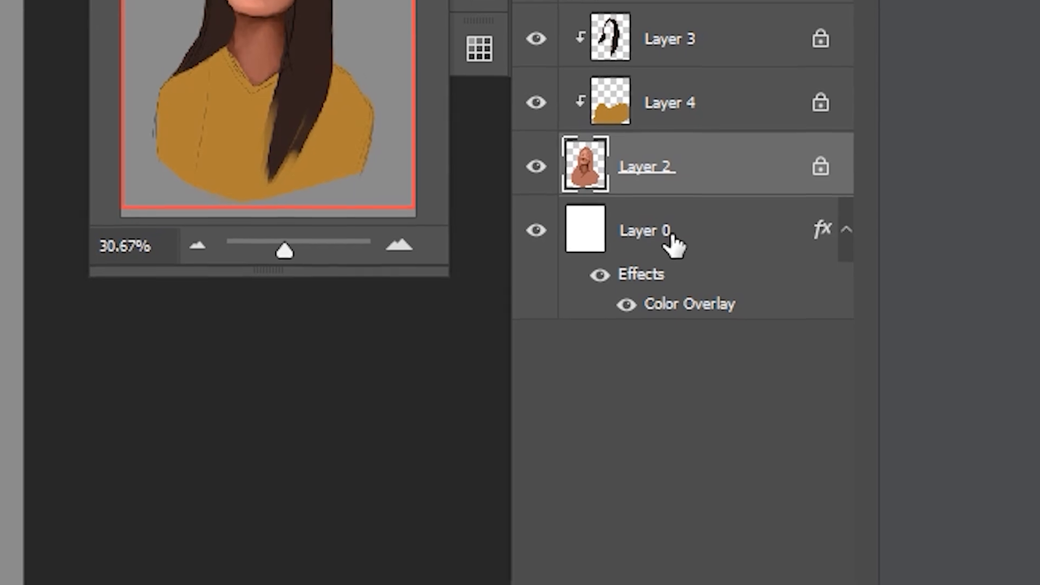
# - Set Layer 0's Color Overlay to a blue-grey with RGB 134, 140, 152
pyautogui.doubleClick(909, 208)
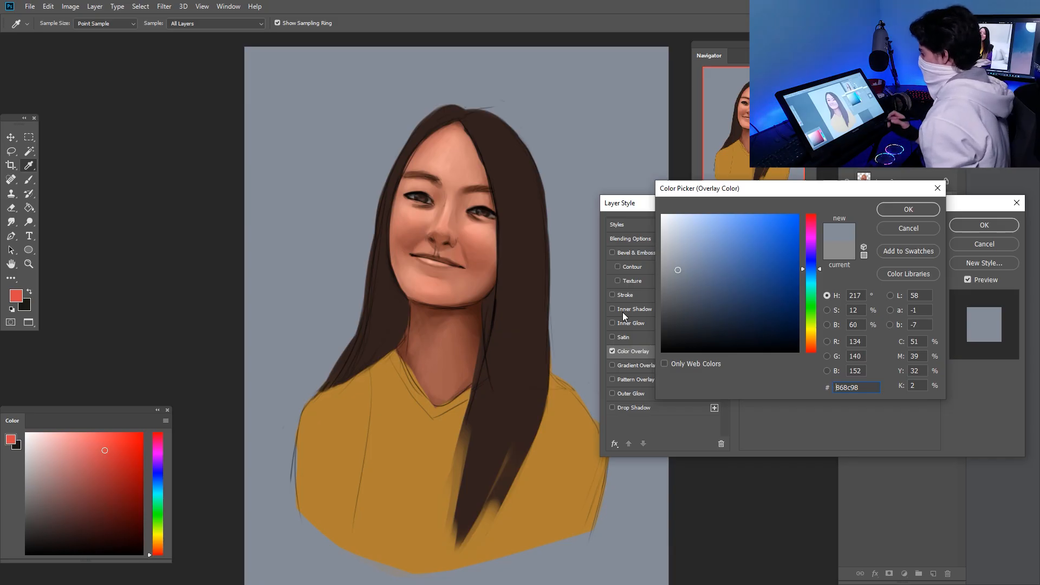
pyautogui.click(908, 209)
pyautogui.click(962, 229)
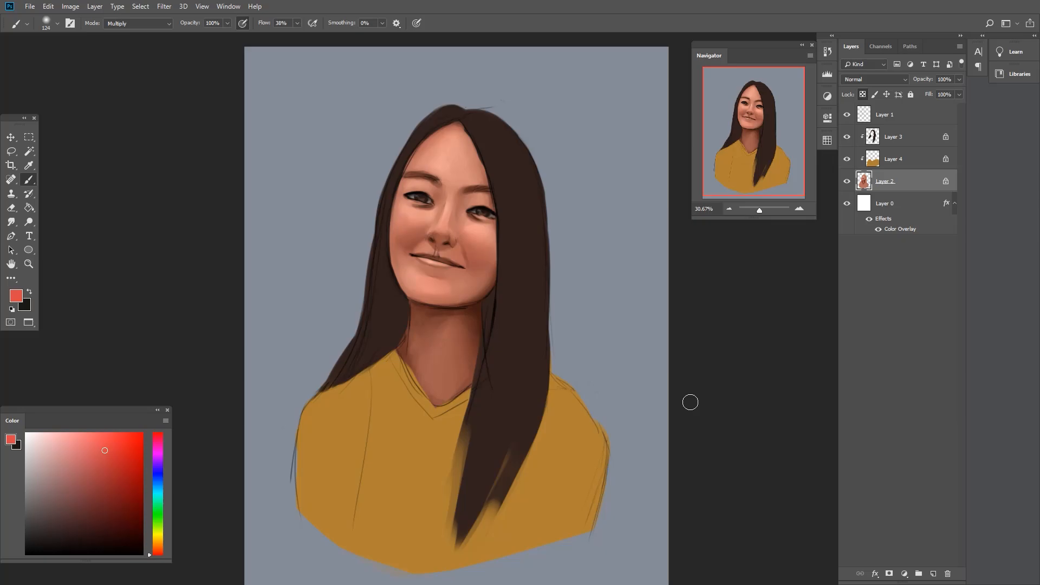
# - Shift Layer 2's midtones toward cyan by -10 and slightly toward blue with Color Balance, preserving luminosity
pyautogui.hotkey('ctrl', 'b')
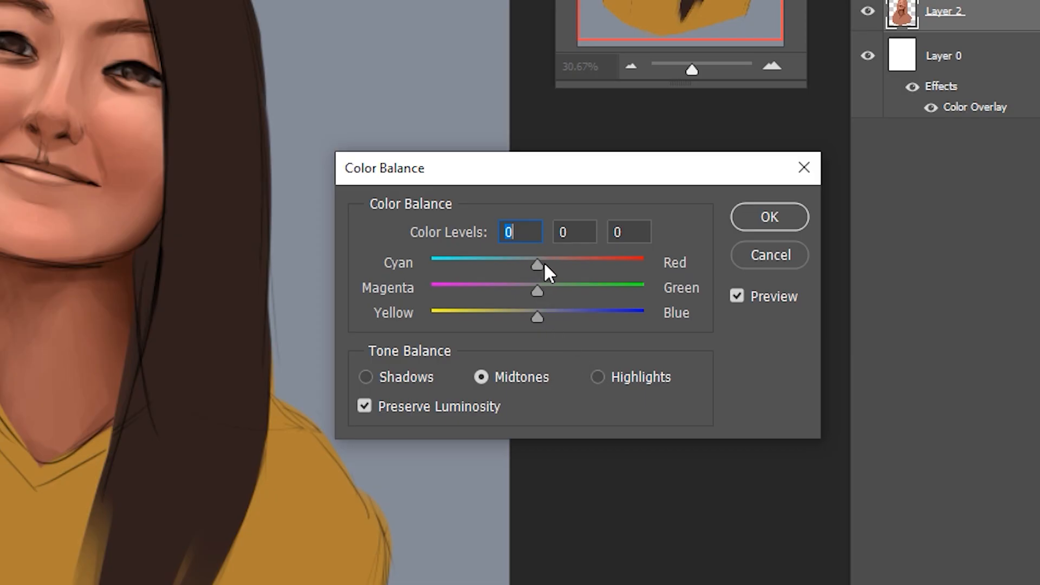
pyautogui.moveTo(544, 263); pyautogui.dragTo(534, 265)
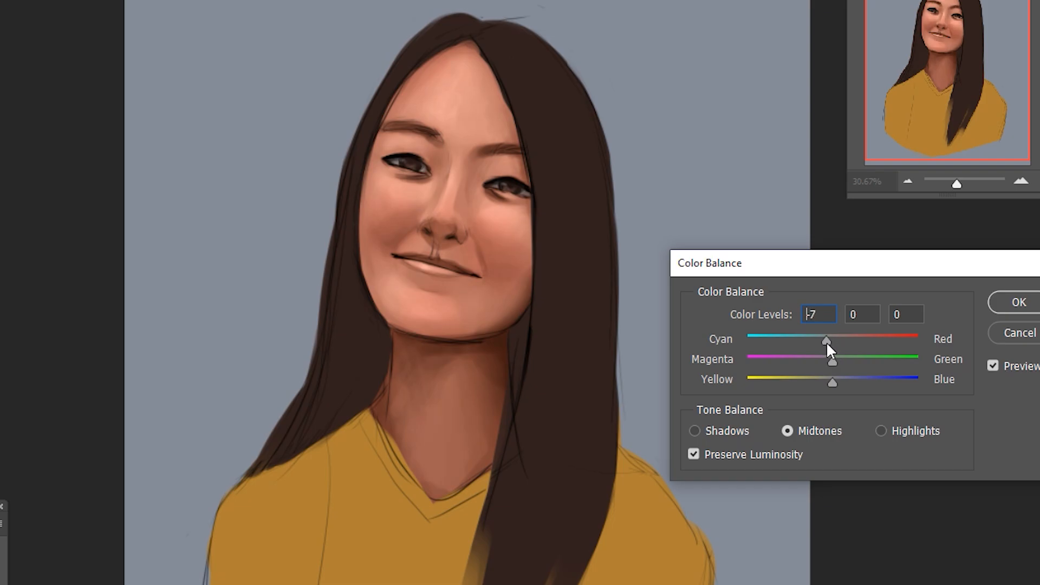
pyautogui.moveTo(819, 343); pyautogui.dragTo(819, 330)
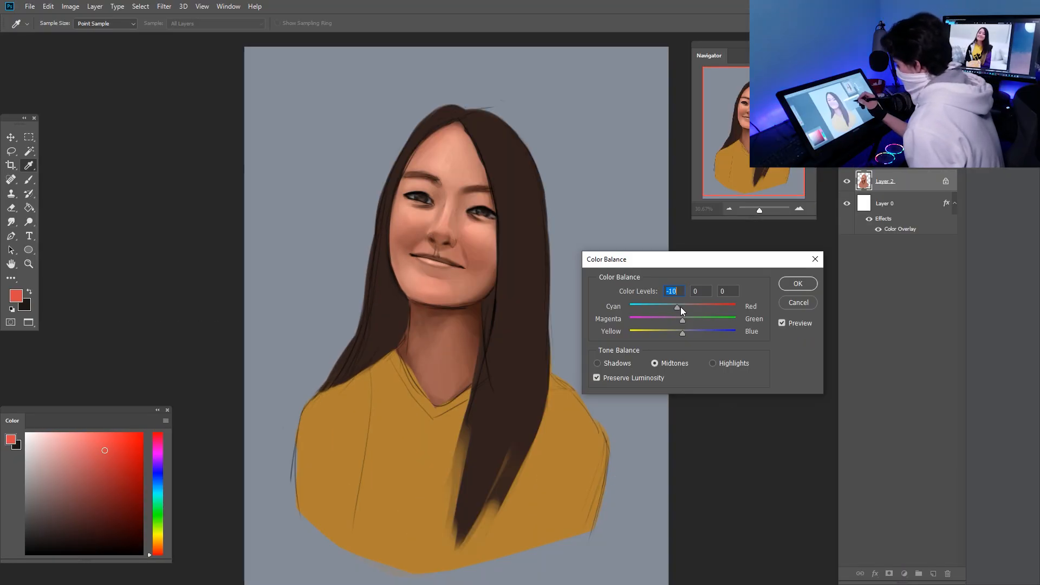
pyautogui.moveTo(678, 310); pyautogui.dragTo(685, 335)
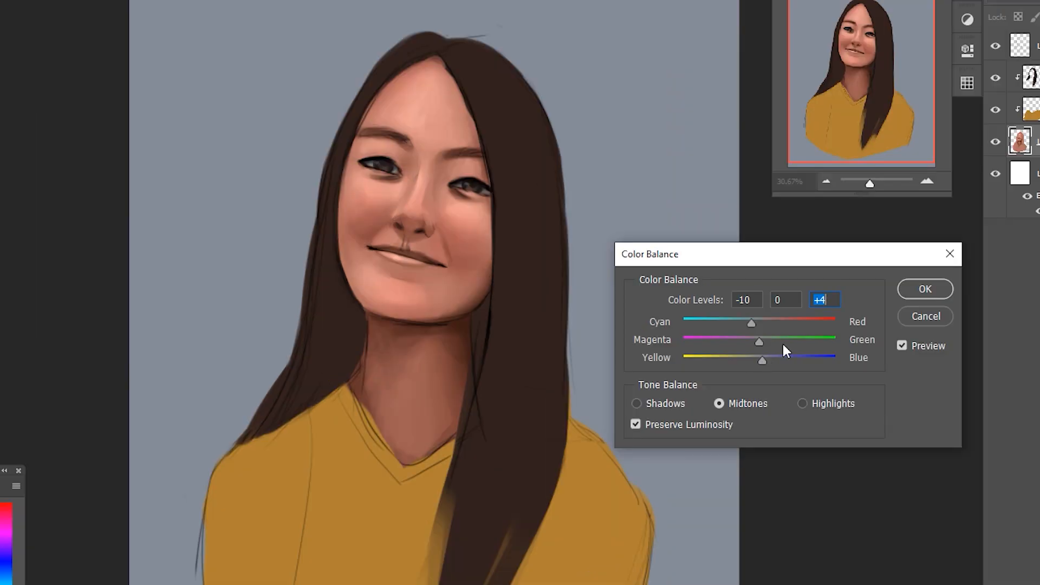
pyautogui.moveTo(763, 359); pyautogui.dragTo(765, 362)
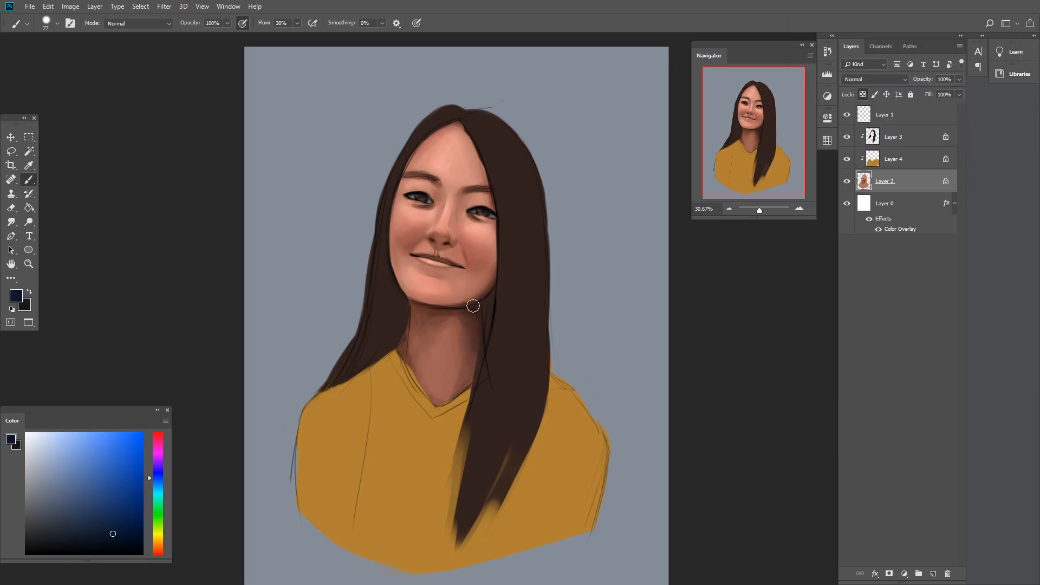
# - Switch to another brush preset and adjust its size for shading the hair
pyautogui.rightClick(473, 306)
pyautogui.moveTo(597, 201); pyautogui.dragTo(602, 202)
pyautogui.click(505, 246)
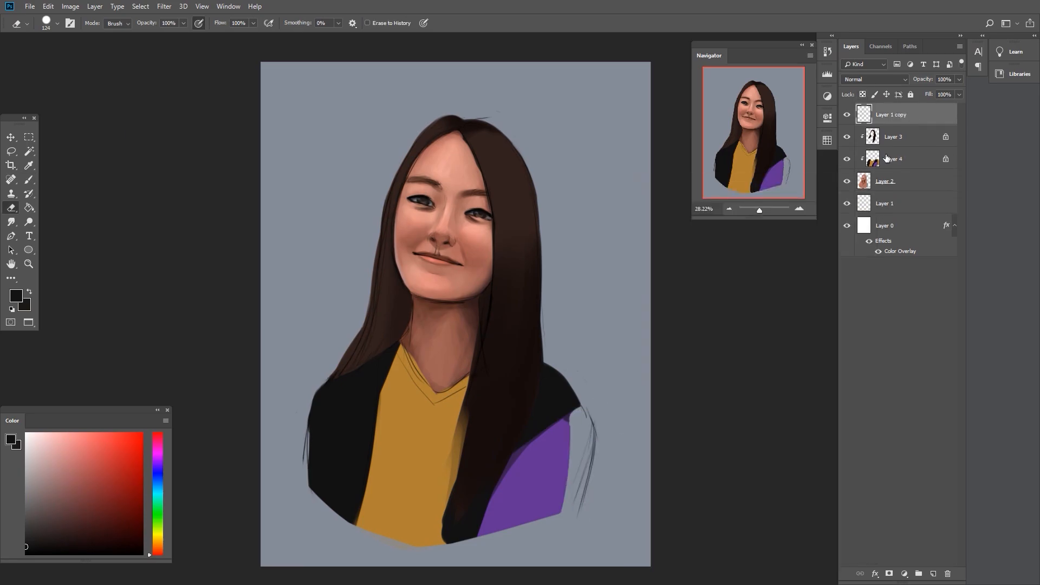
# - Shade the yellow shirt's neckline and folds on Layer 4 using the paint brush blend preset
pyautogui.rightClick(543, 439)
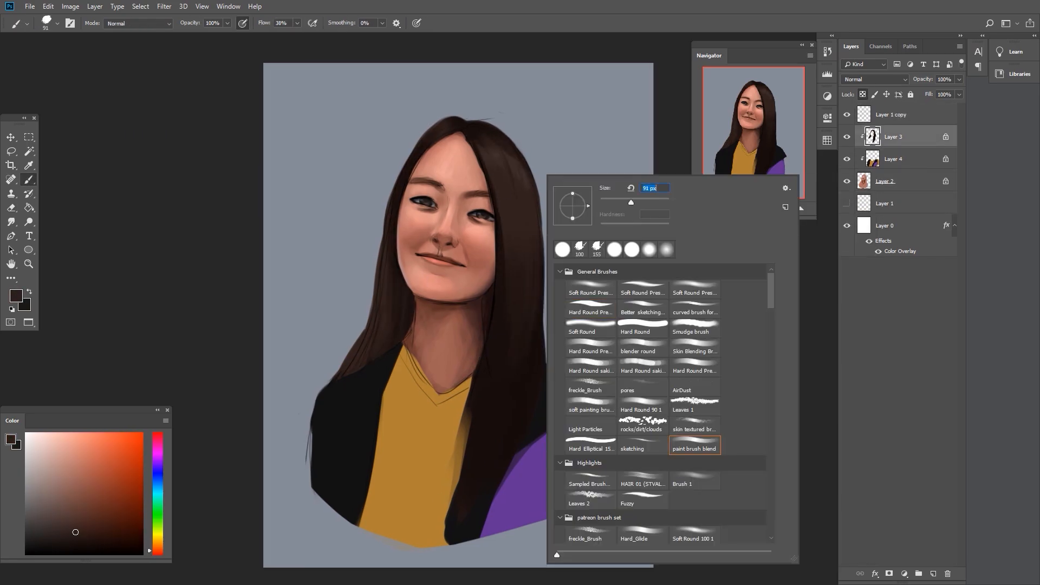
pyautogui.click(893, 159)
pyautogui.keyDown('alt'); pyautogui.click(422, 460); pyautogui.keyUp('alt')
pyautogui.moveTo(433, 417); pyautogui.dragTo(399, 504)
pyautogui.click(132, 496)
pyautogui.moveTo(466, 403); pyautogui.dragTo(460, 452)
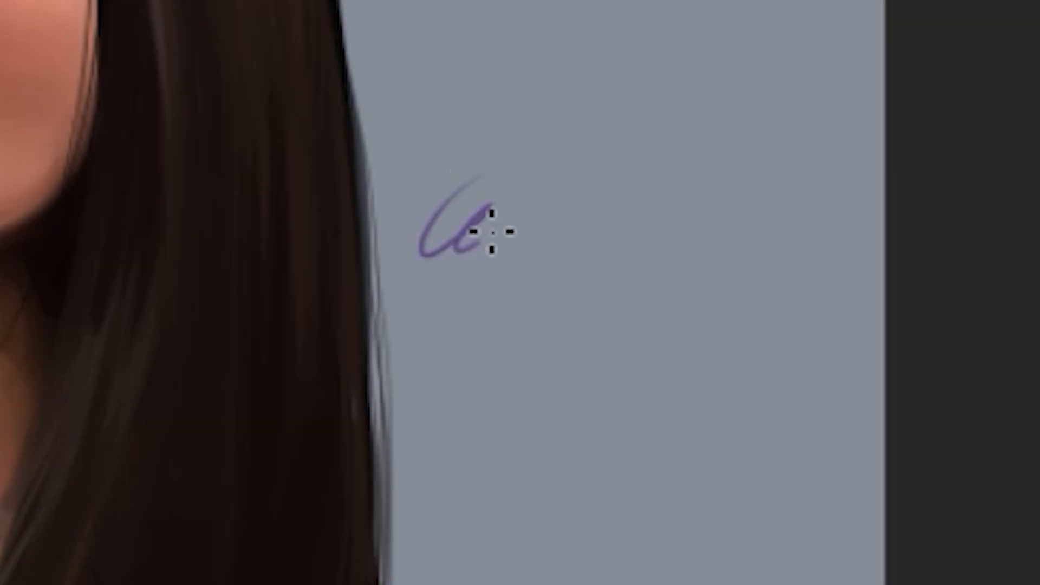
# - Finish the purple handwritten signature on the background beside the hair and underline it with a long stroke
pyautogui.moveTo(598, 209)
pyautogui.mouseDown()
pyautogui.moveTo(625, 249)
pyautogui.moveTo(655, 246)
pyautogui.mouseUp()
pyautogui.moveTo(576, 186); pyautogui.dragTo(593, 177)
pyautogui.moveTo(416, 334); pyautogui.dragTo(750, 272)
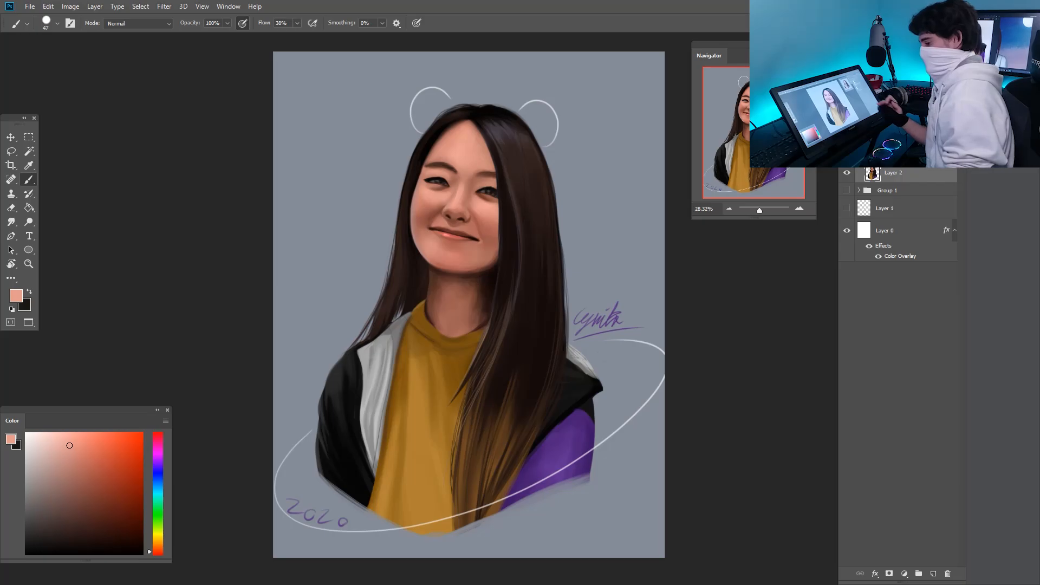
pyautogui.scroll(3, 485, 172)
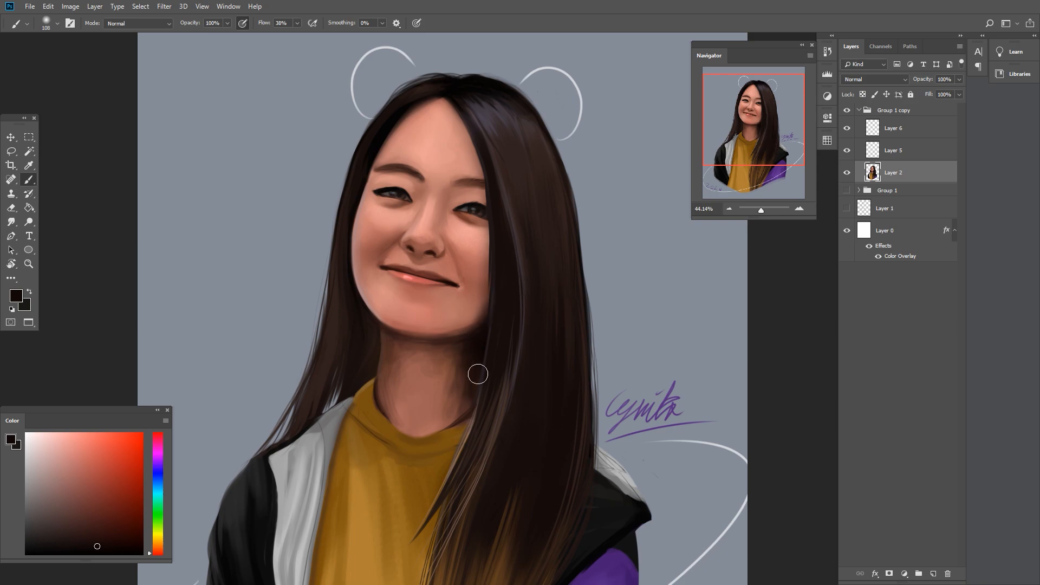
pyautogui.scroll(-2, 605, 401)
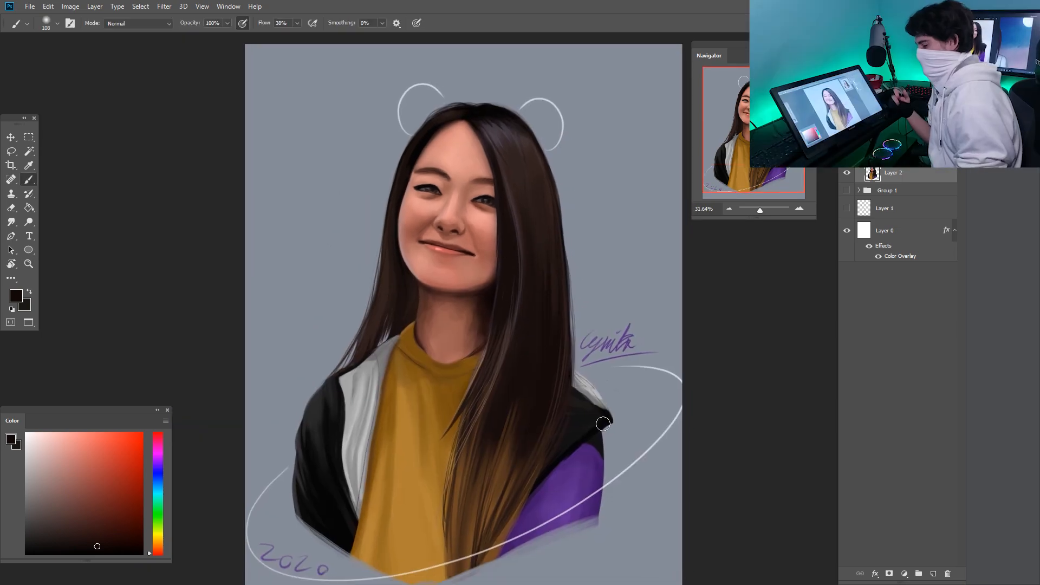